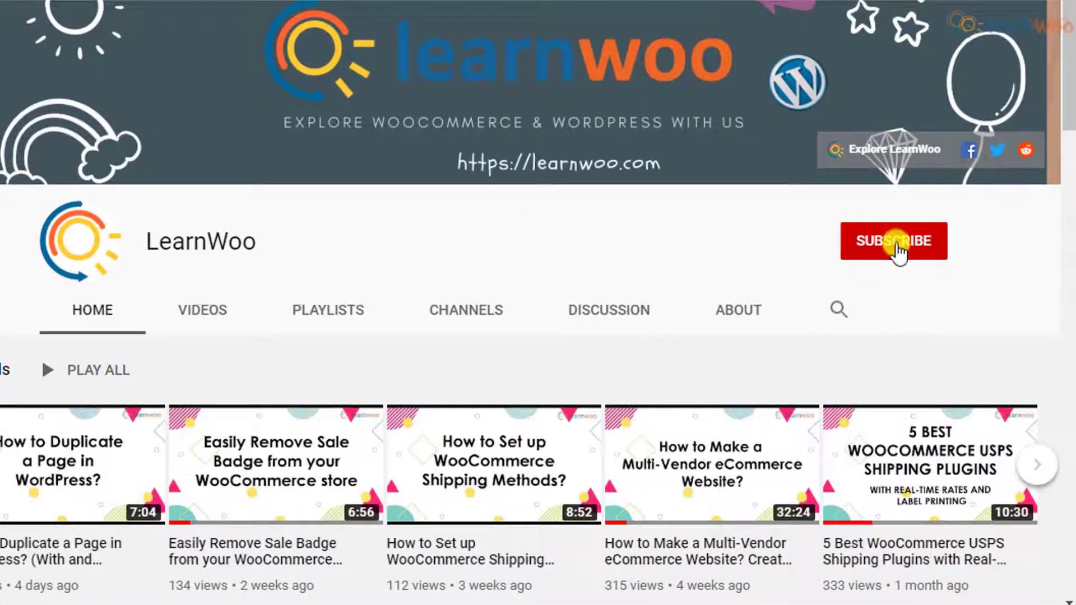
# Subscribe to the LearnWoo channel and set its notification bell to All
pyautogui.click(897, 243)
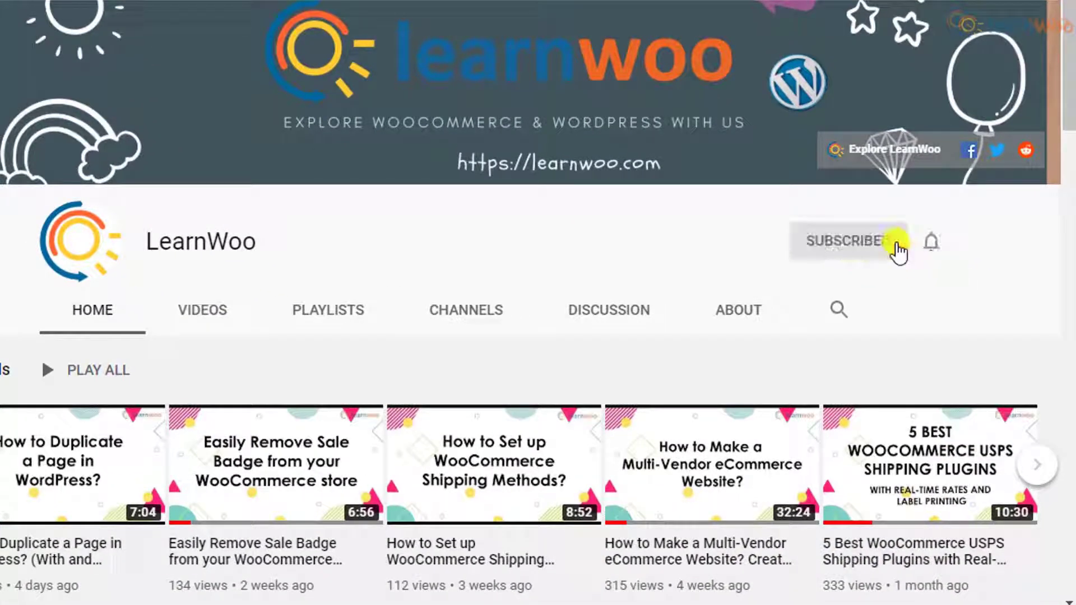
pyautogui.click(930, 243)
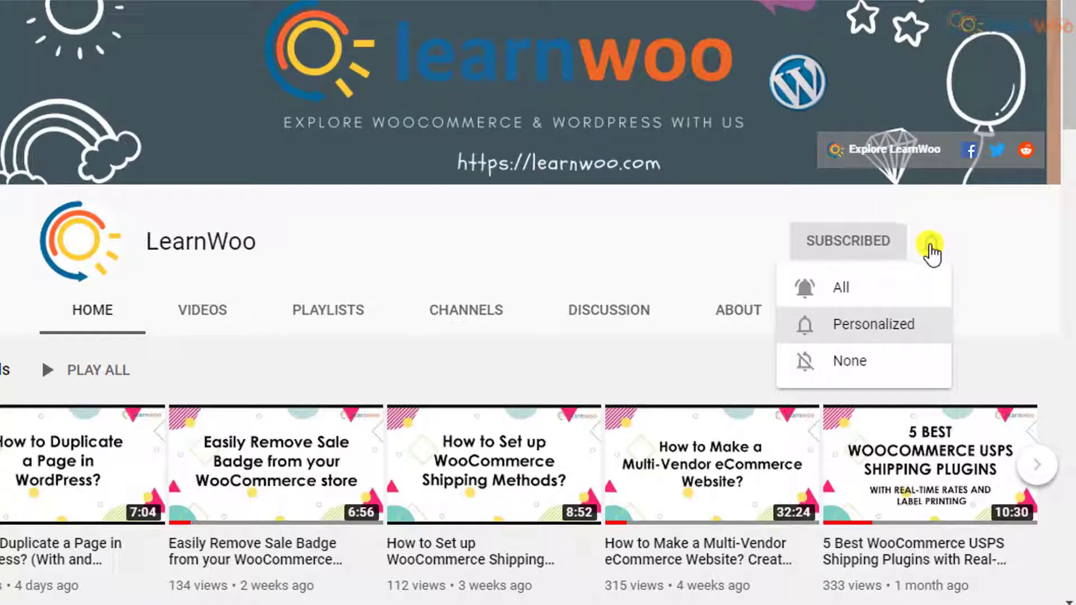
pyautogui.click(916, 288)
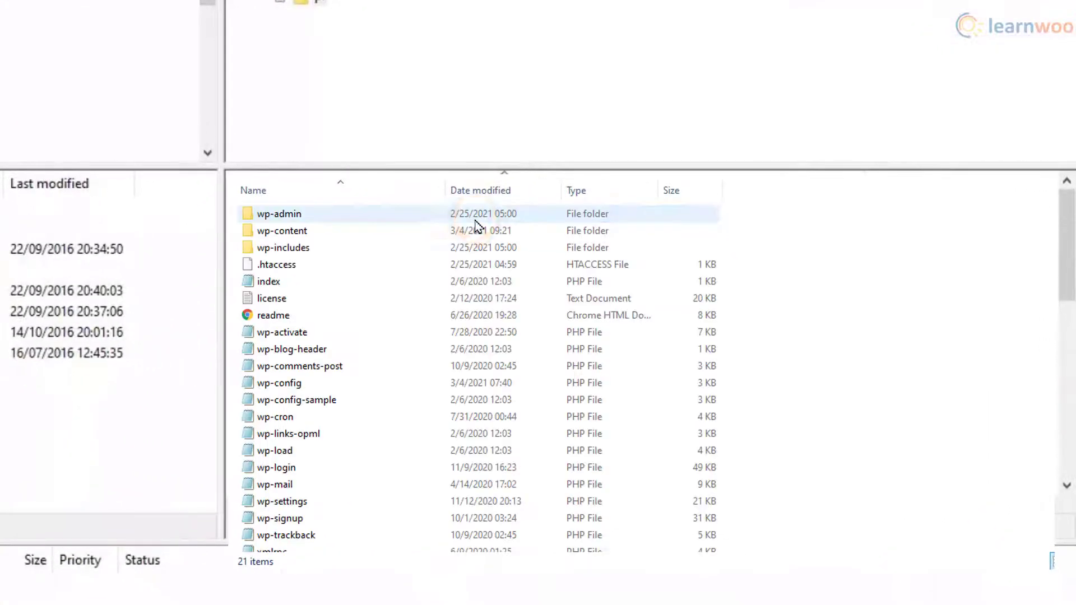
# Edit wp-config in Notepad and change WP_DEBUG from false to true
pyautogui.rightClick(329, 382)
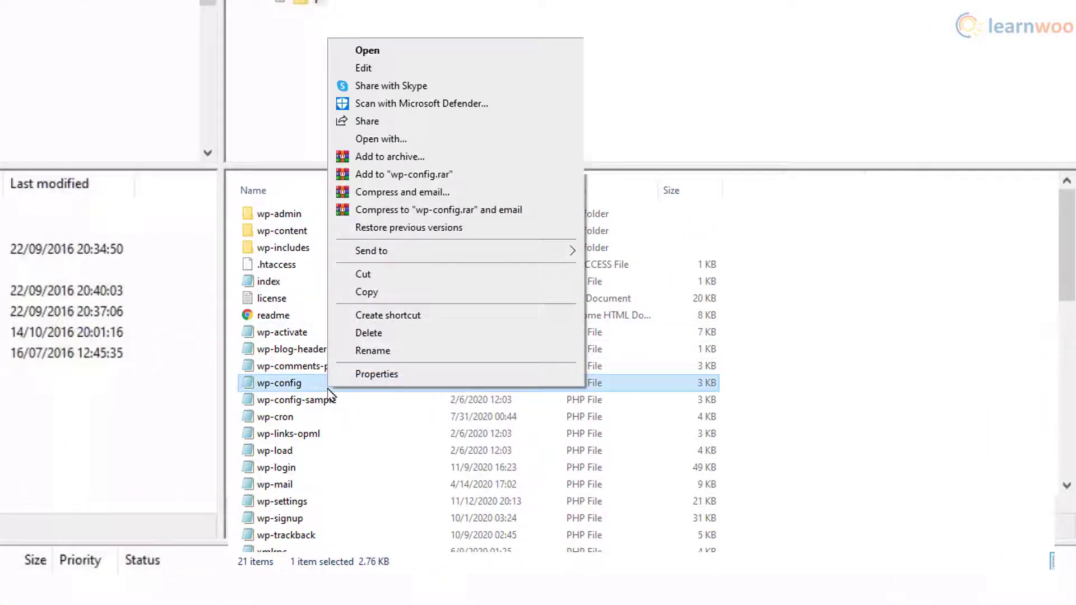
pyautogui.click(364, 68)
pyautogui.scroll(-8, 839, 212)
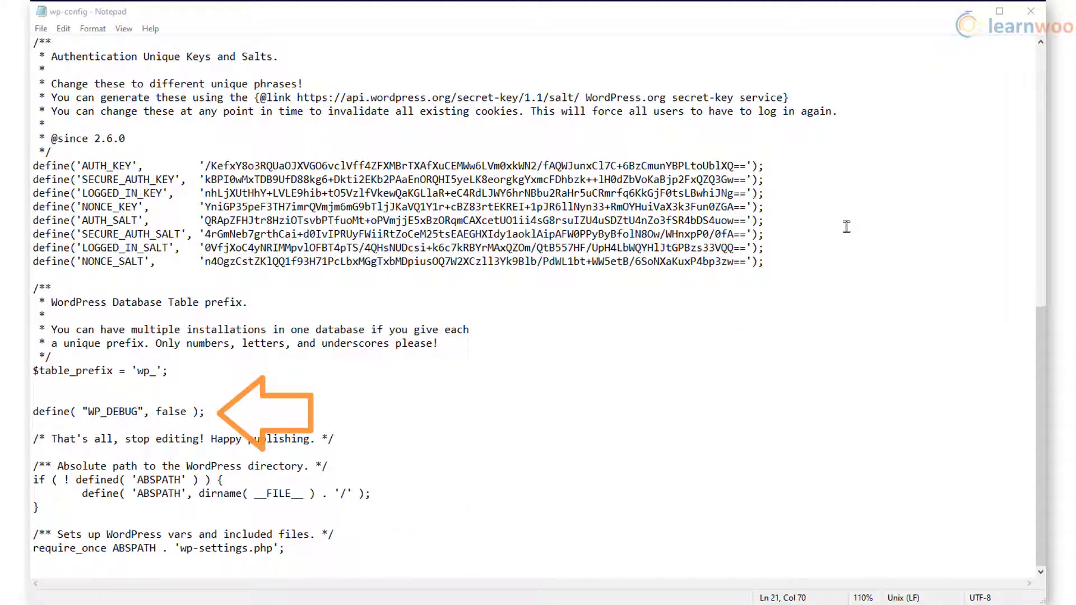
pyautogui.click(189, 413)
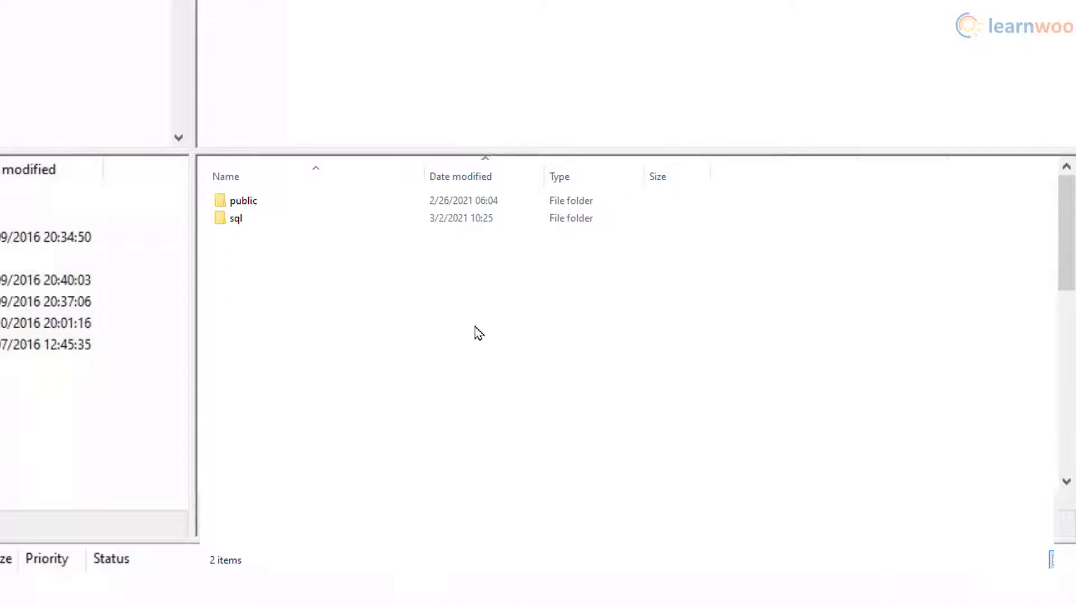
# Rename .htaccess in the public folder to .htaccess_old, then reload the site
pyautogui.doubleClick(352, 200)
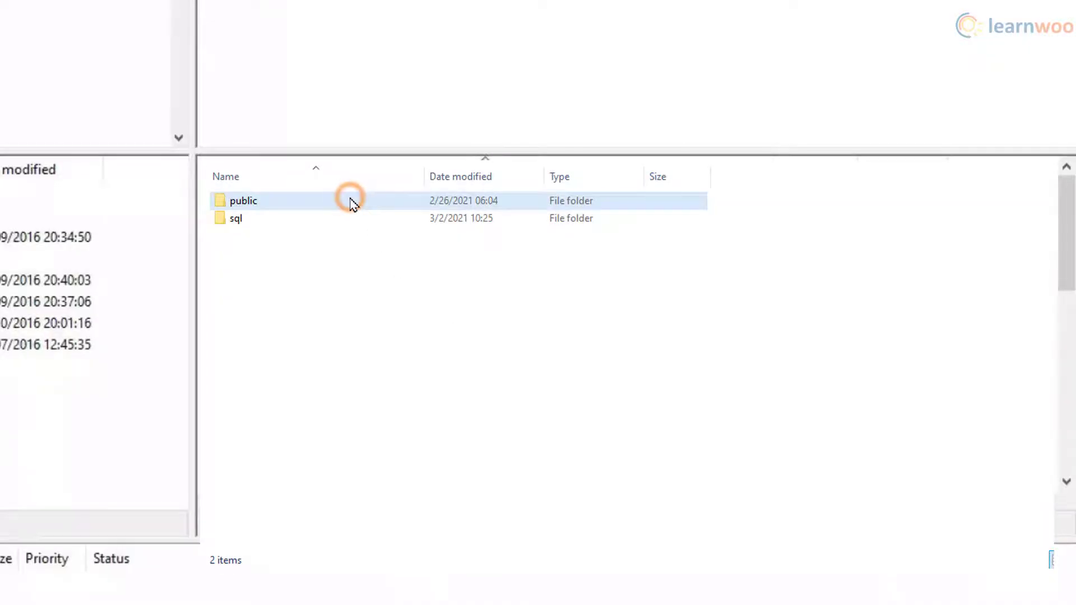
pyautogui.click(297, 255)
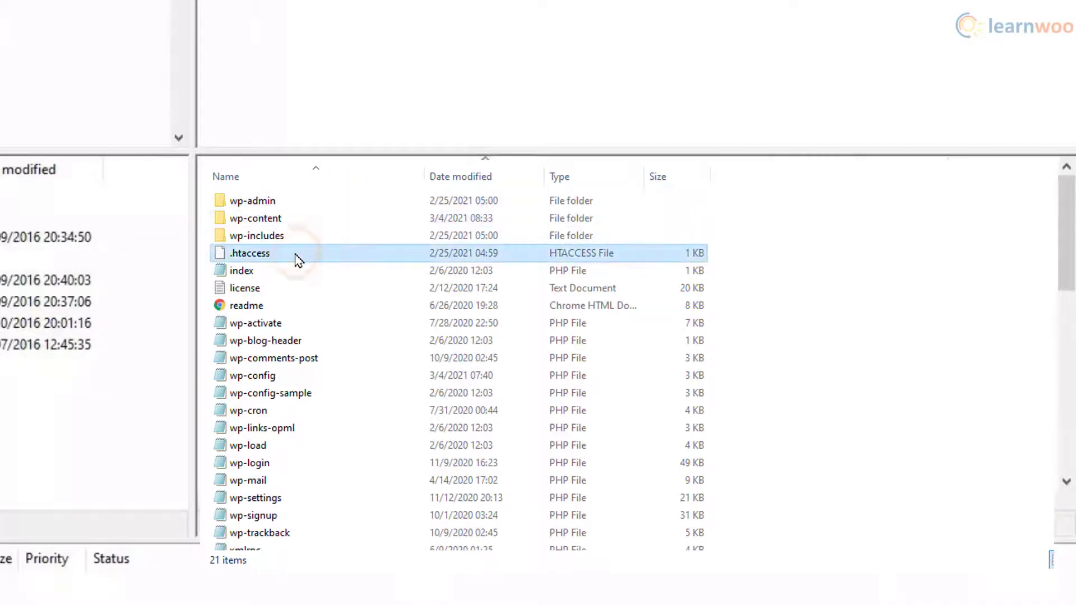
pyautogui.rightClick(298, 259)
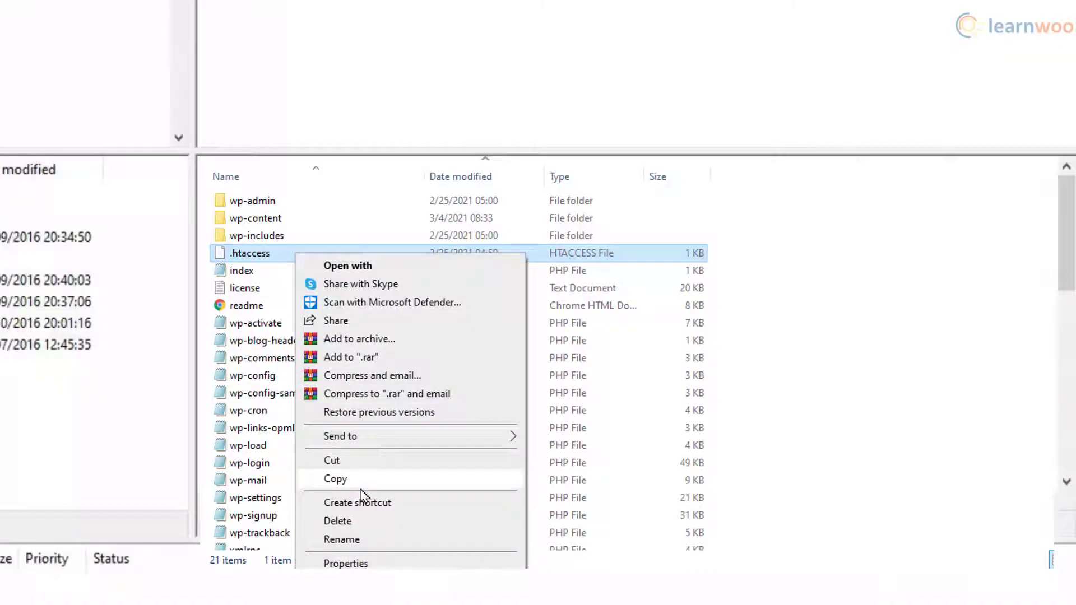
pyautogui.click(343, 540)
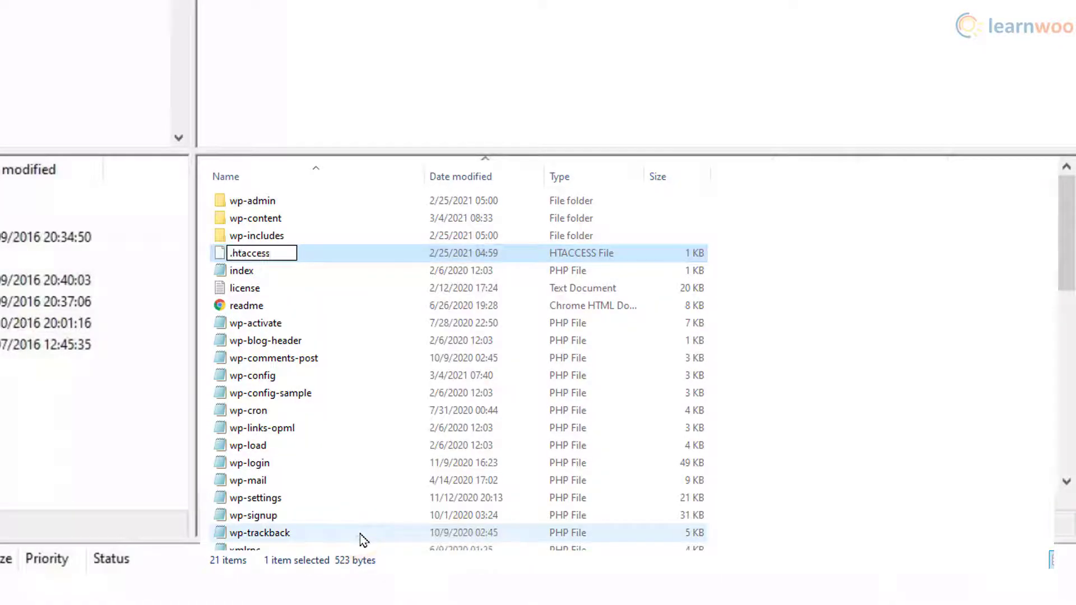
pyautogui.write('_old')
pyautogui.press('Return')
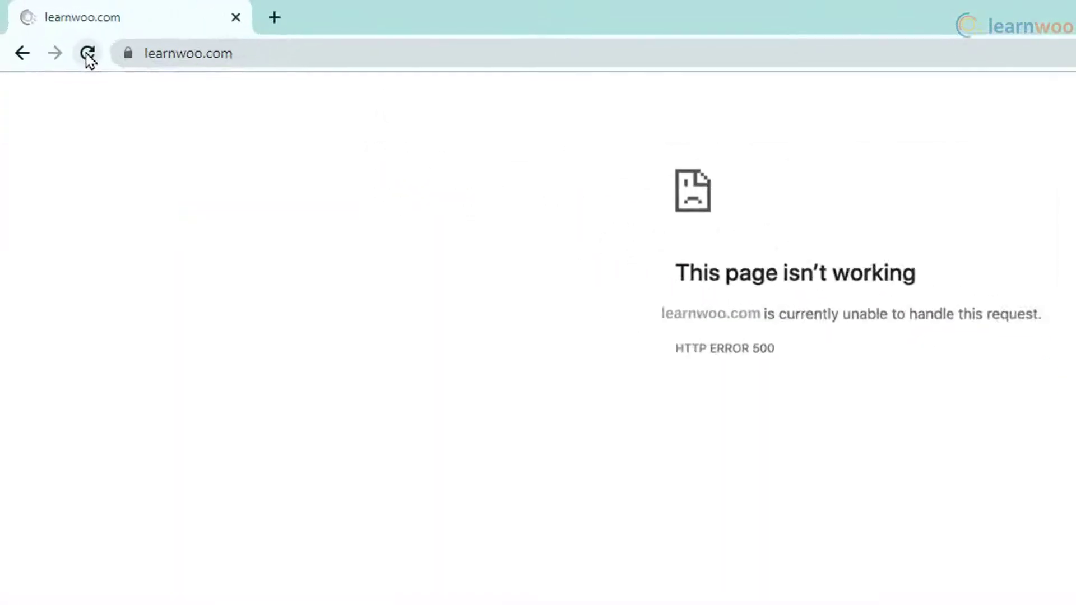
pyautogui.click(48, 29)
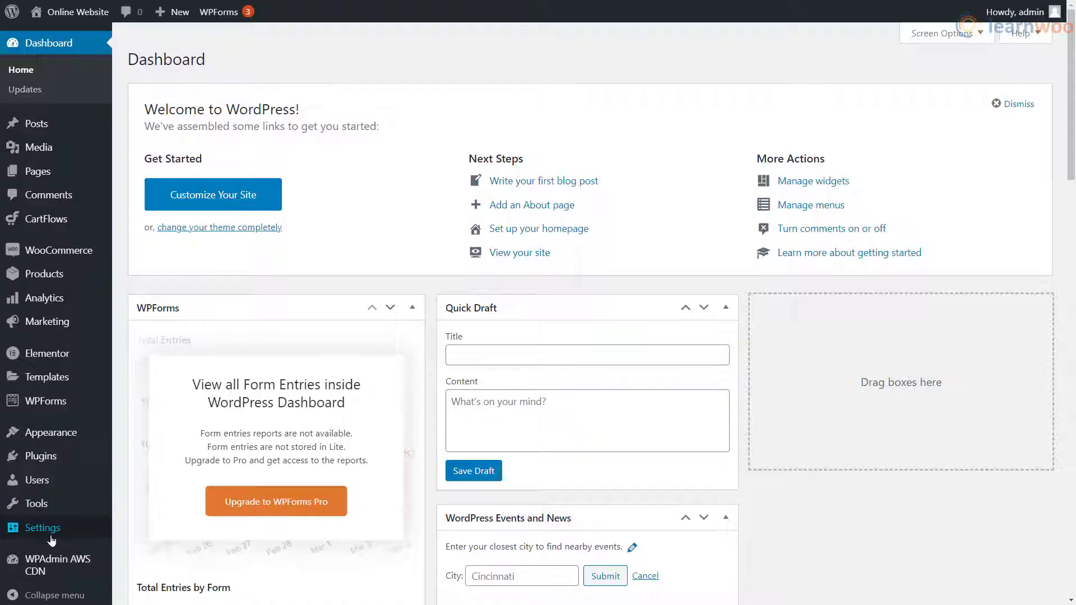
# Re-save Settings > Permalinks unchanged, keeping the Post name structure
pyautogui.moveTo(51, 539)
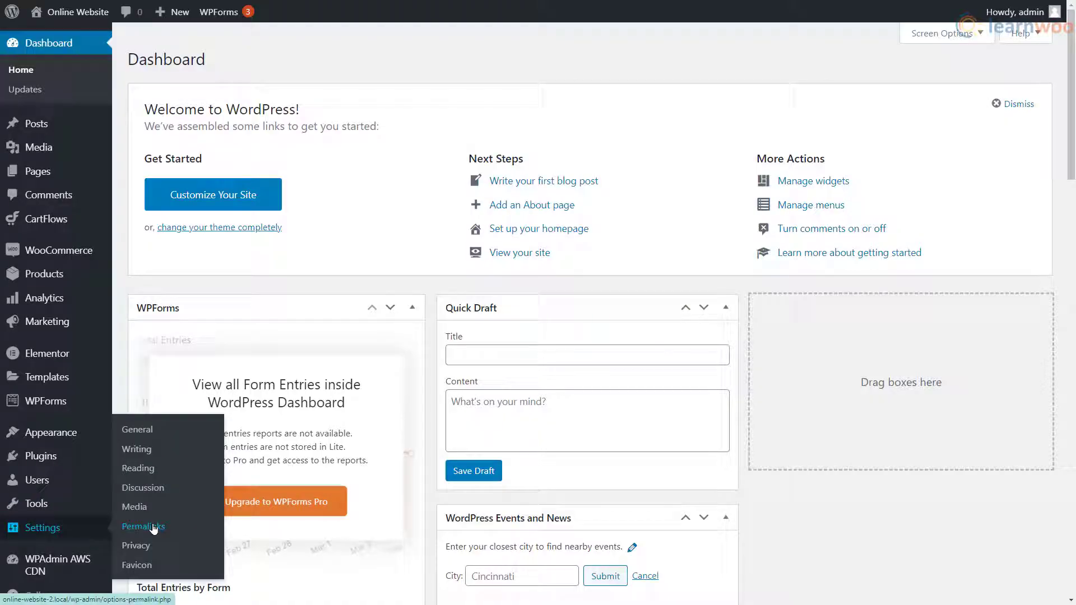
pyautogui.click(154, 528)
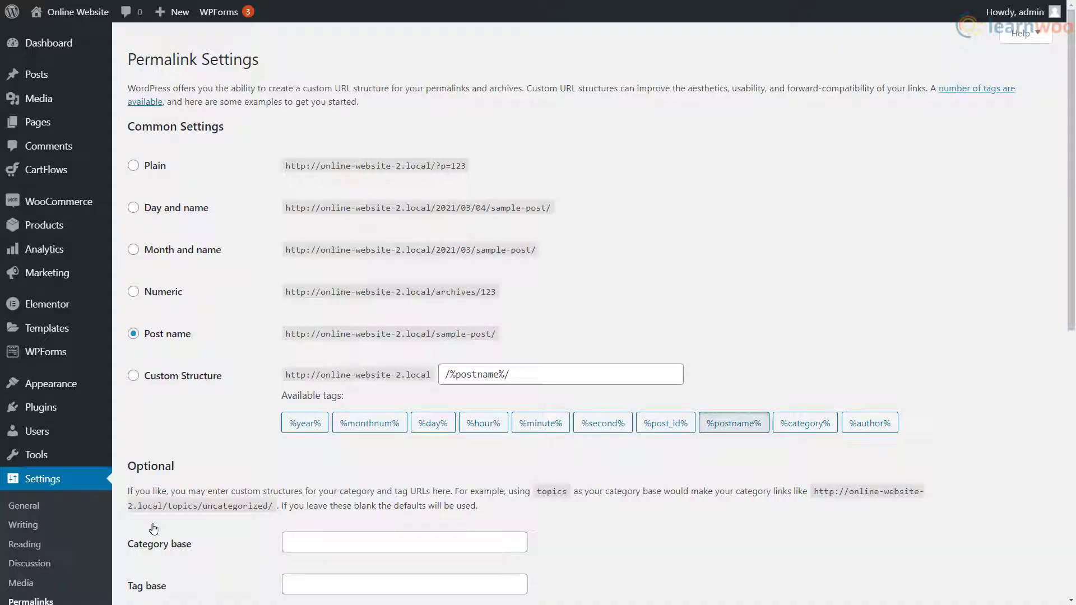
pyautogui.scroll(-9, 154, 529)
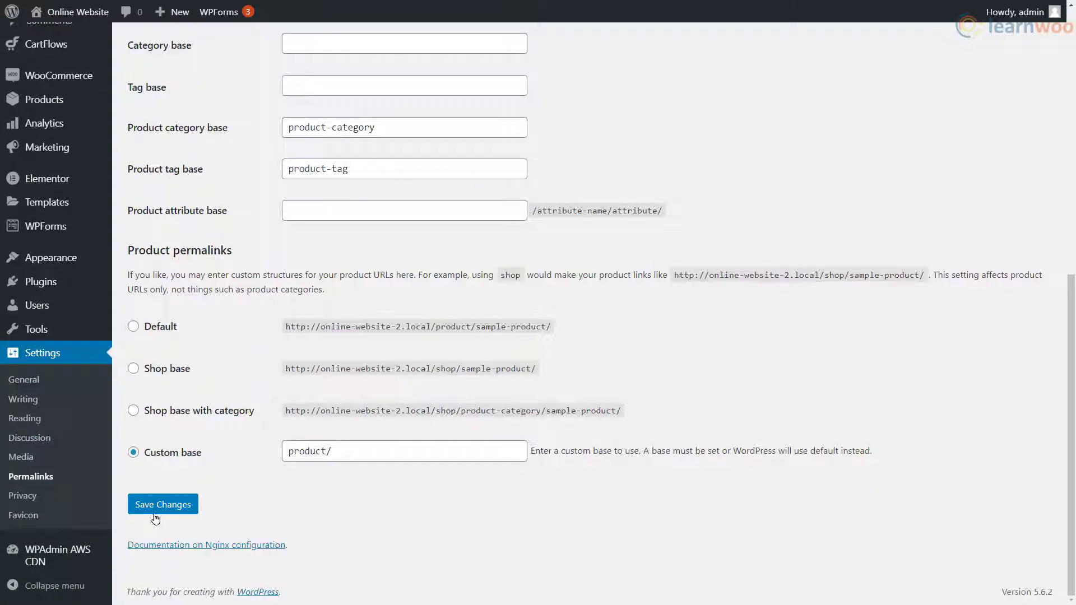
pyautogui.click(158, 506)
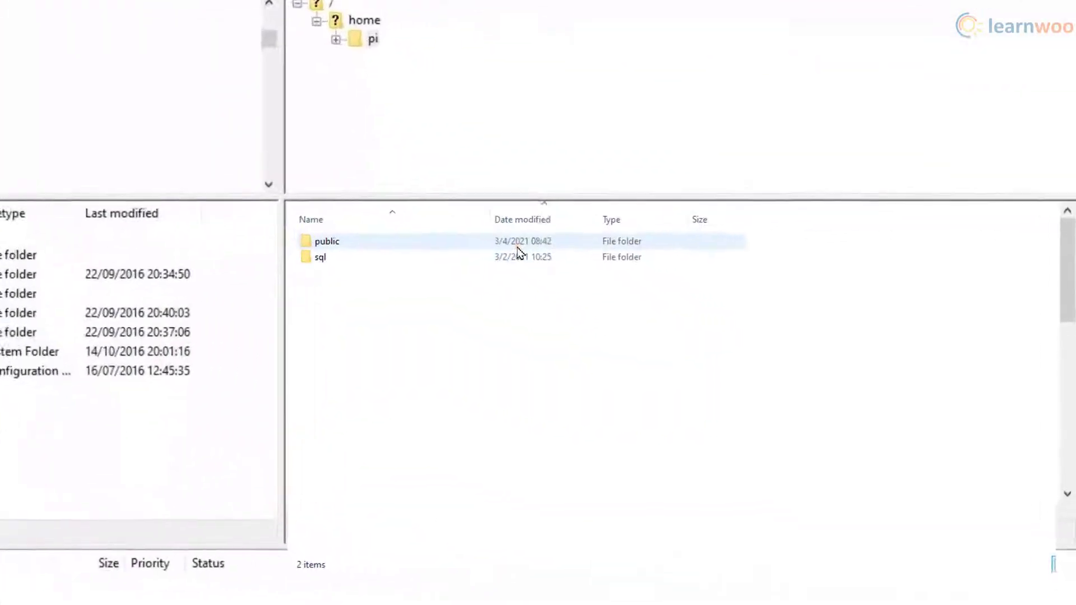
# Paste a WP_MEMORY_LIMIT 256M define into wp-config above the stop-editing comment and save
pyautogui.doubleClick(644, 342)
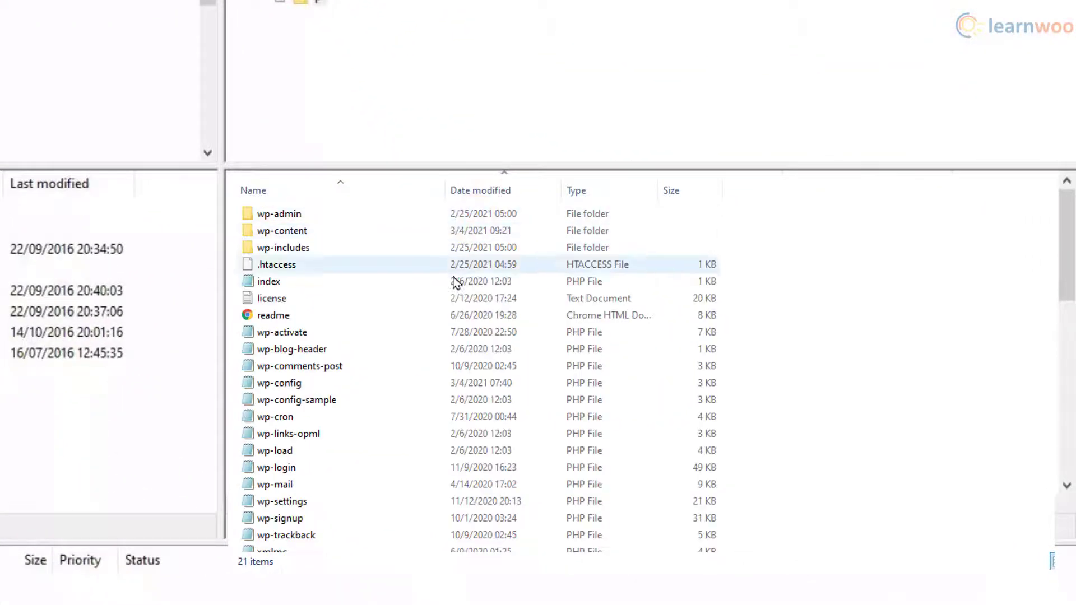
pyautogui.rightClick(329, 387)
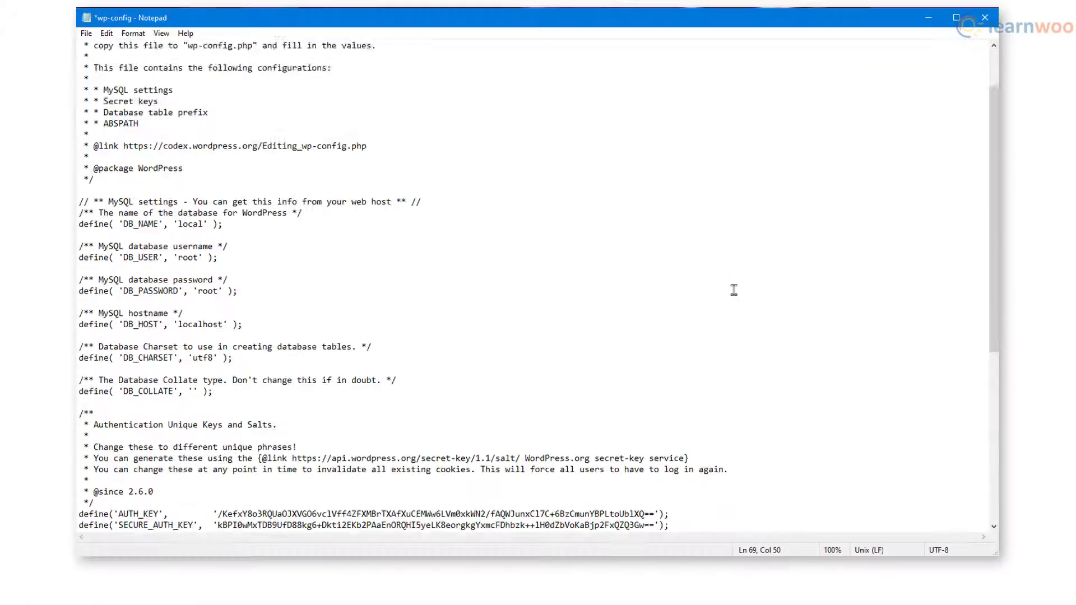
pyautogui.scroll(-10, 732, 288)
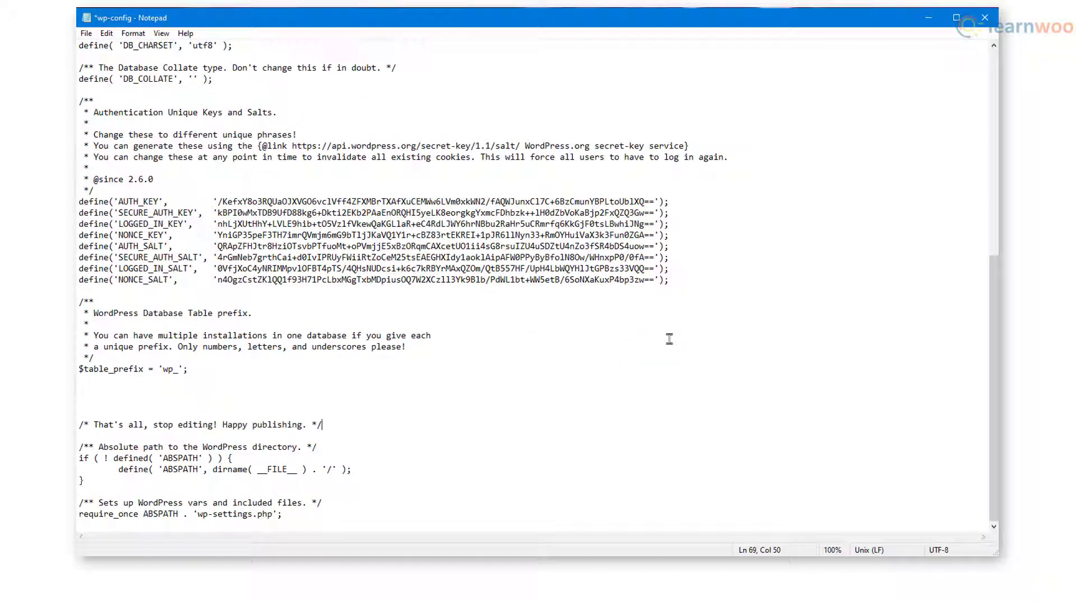
pyautogui.rightClick(101, 405)
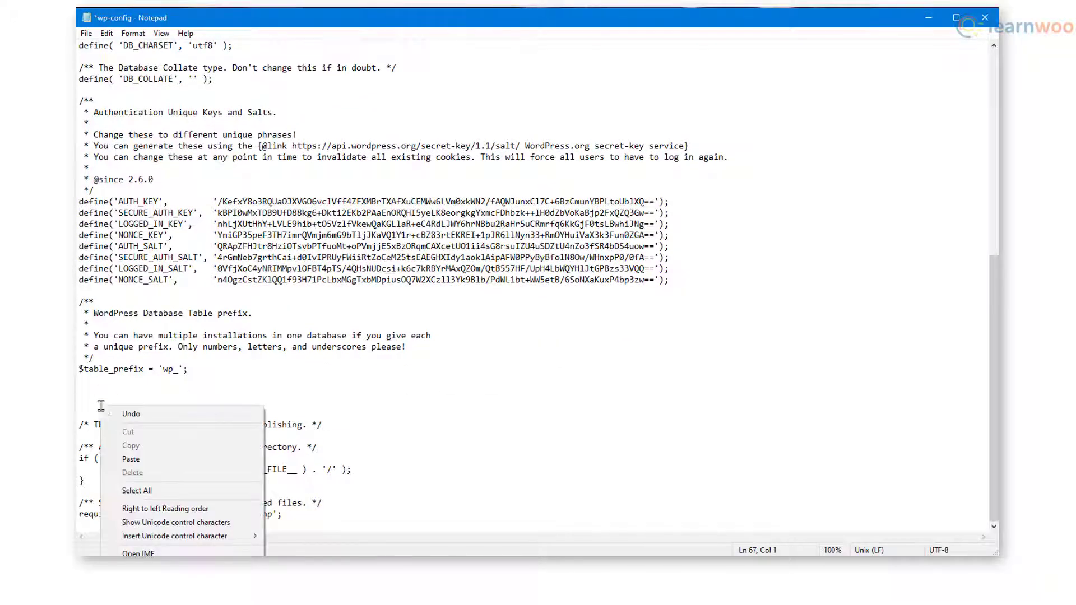
pyautogui.click(128, 454)
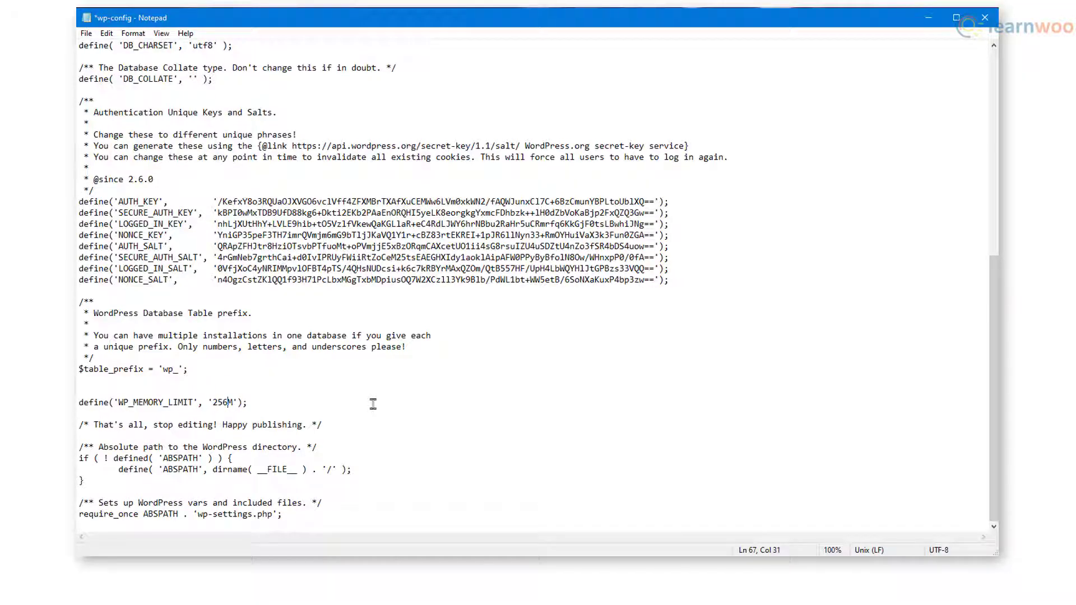
pyautogui.click(85, 33)
pyautogui.click(123, 91)
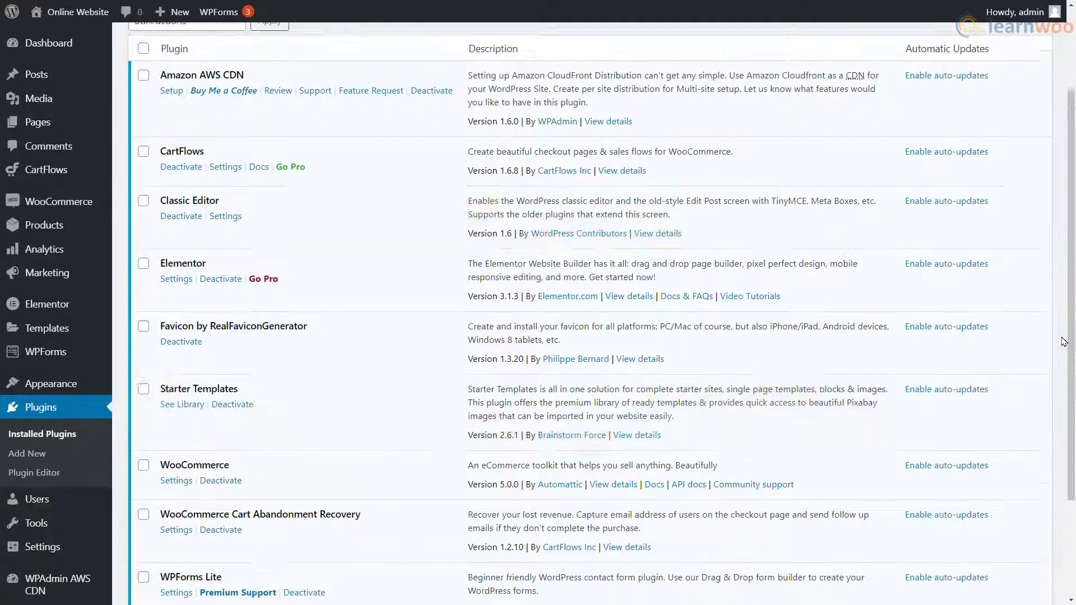
# Bulk-deactivate all nine installed plugins with the Deactivate bulk action
pyautogui.scroll(3, 960, 363)
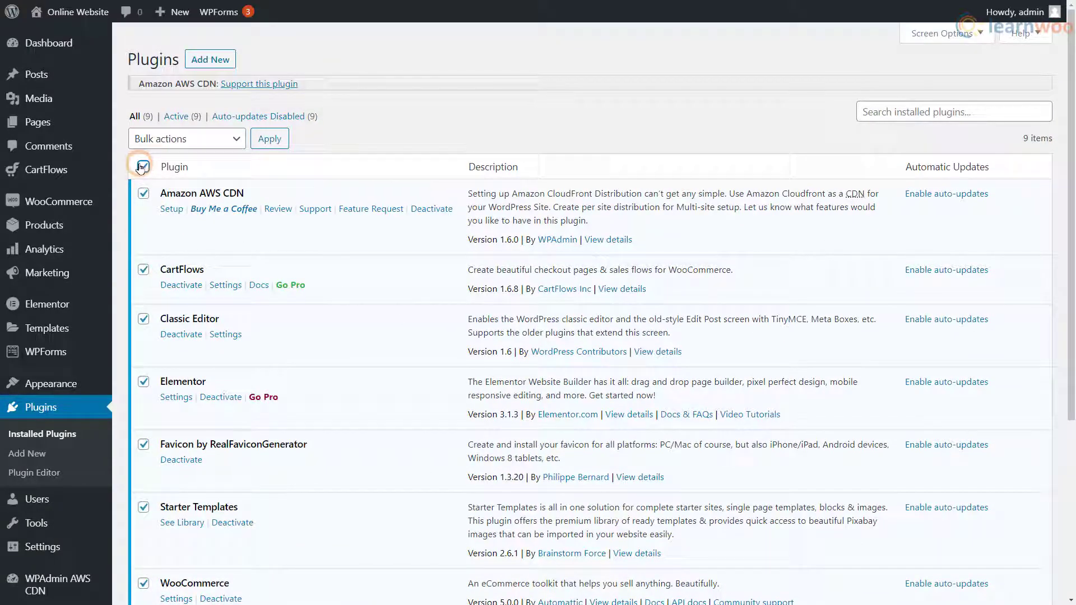
pyautogui.click(225, 145)
pyautogui.click(185, 186)
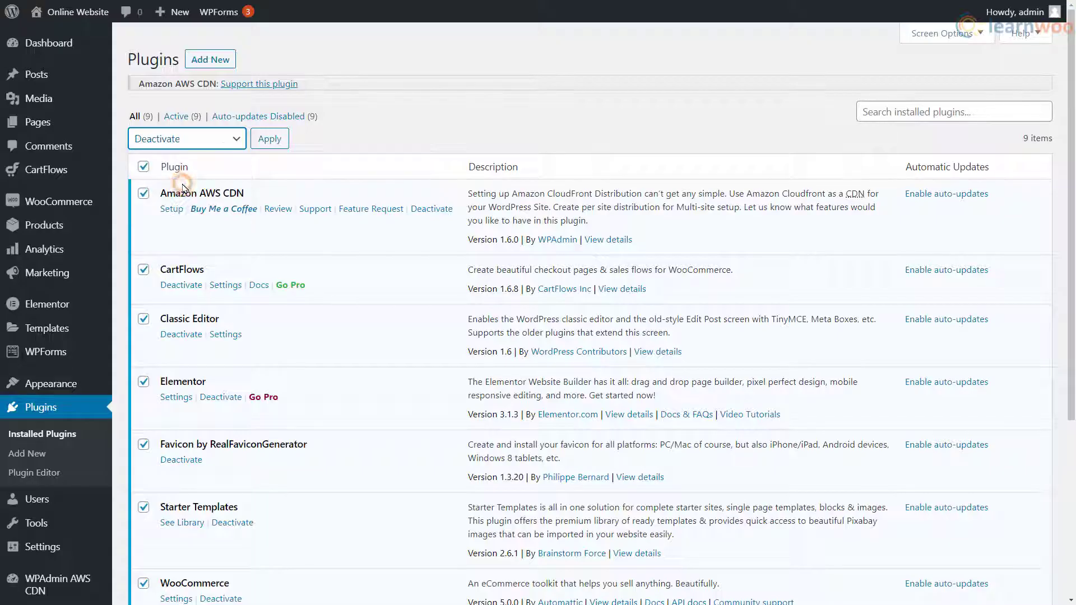
pyautogui.click(264, 138)
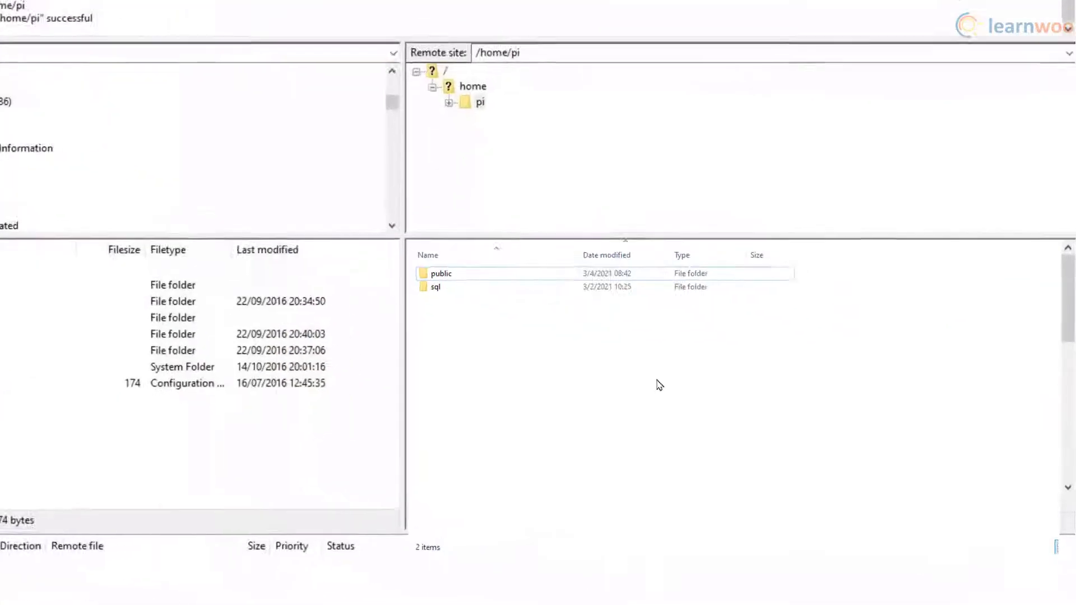
# Rename wp-content's plugins folder to plugins_deactivated and delete the wpforms-lite plugin folder
pyautogui.doubleClick(586, 274)
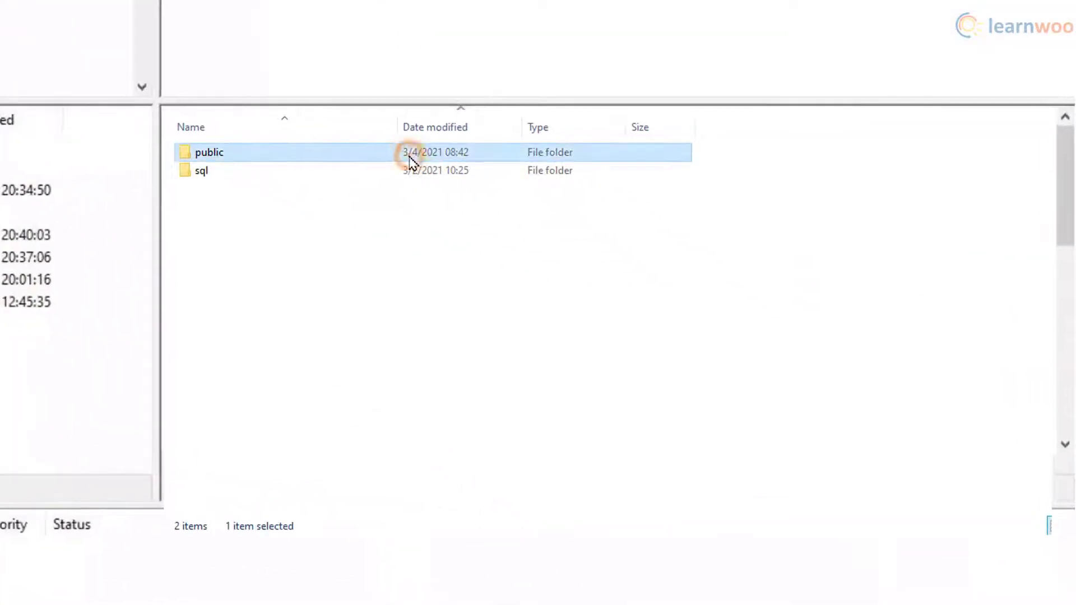
pyautogui.doubleClick(366, 173)
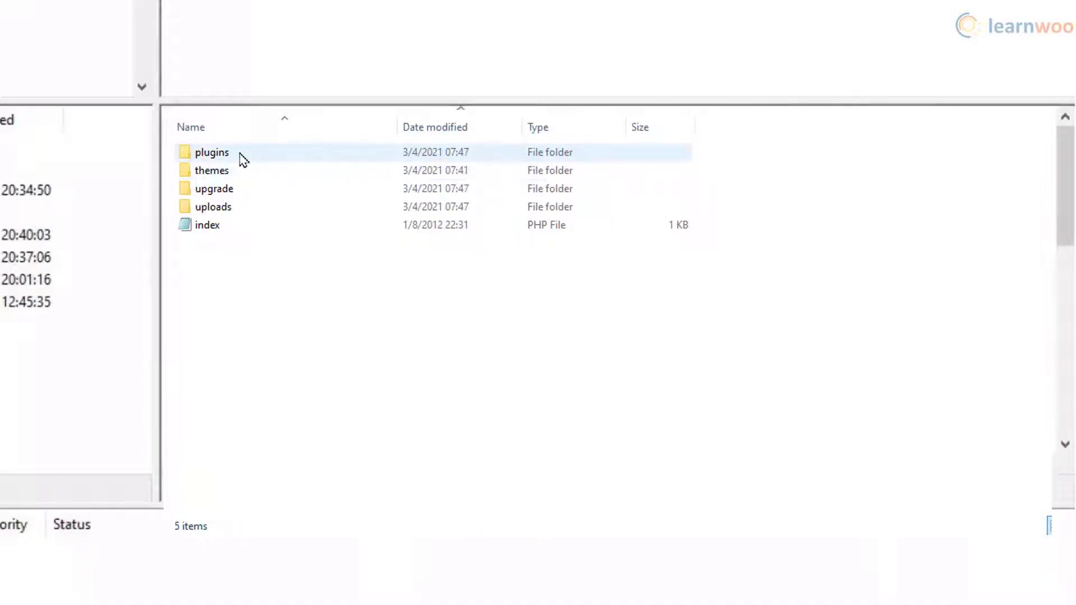
pyautogui.click(238, 153)
pyautogui.rightClick(237, 151)
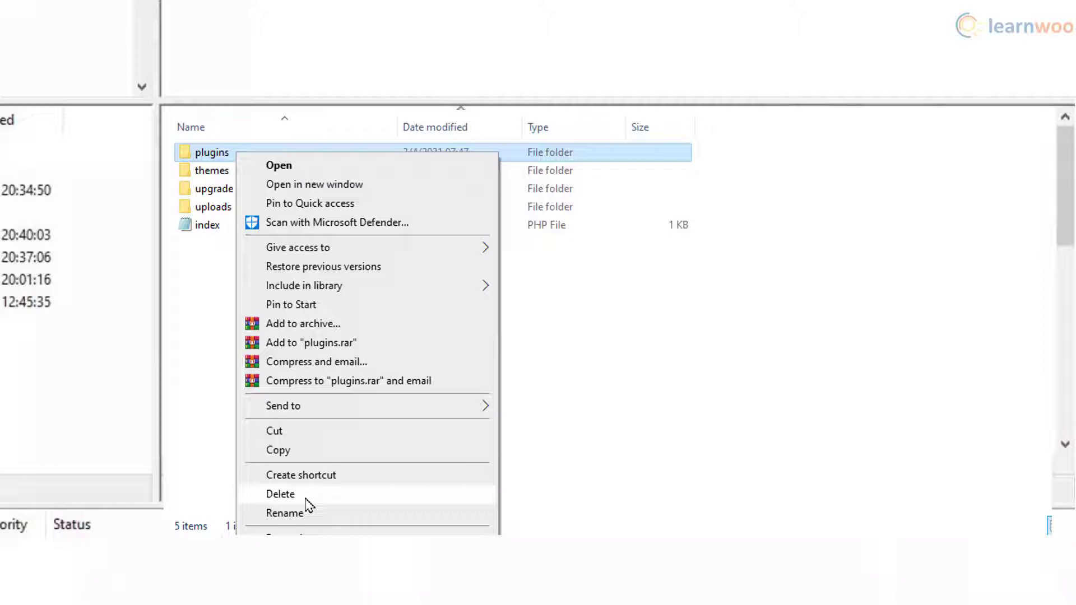
pyautogui.click(308, 513)
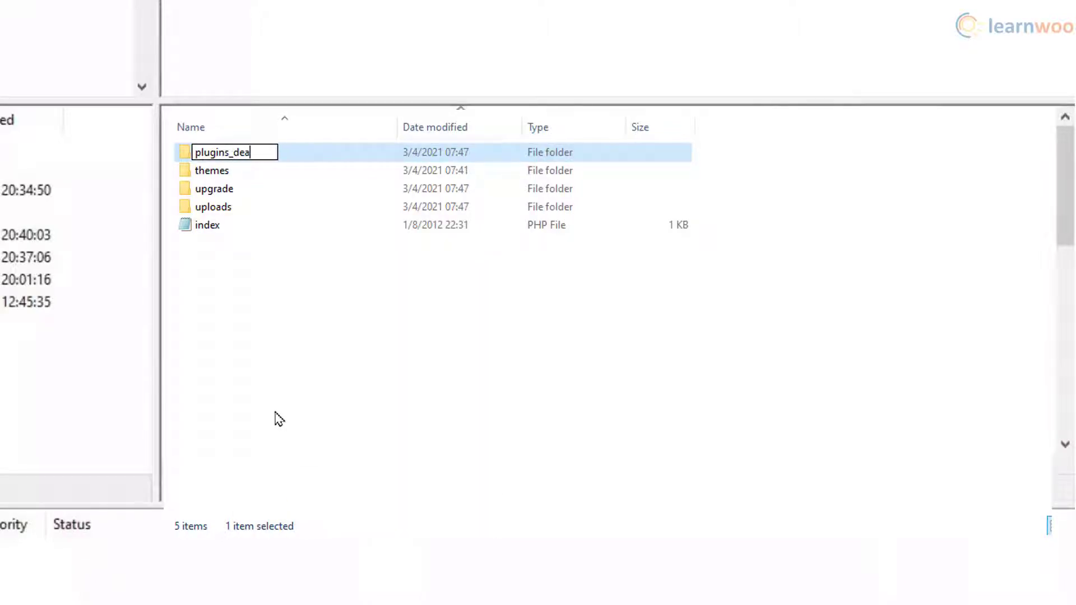
pyautogui.write('_deactivated')
pyautogui.press('Return')
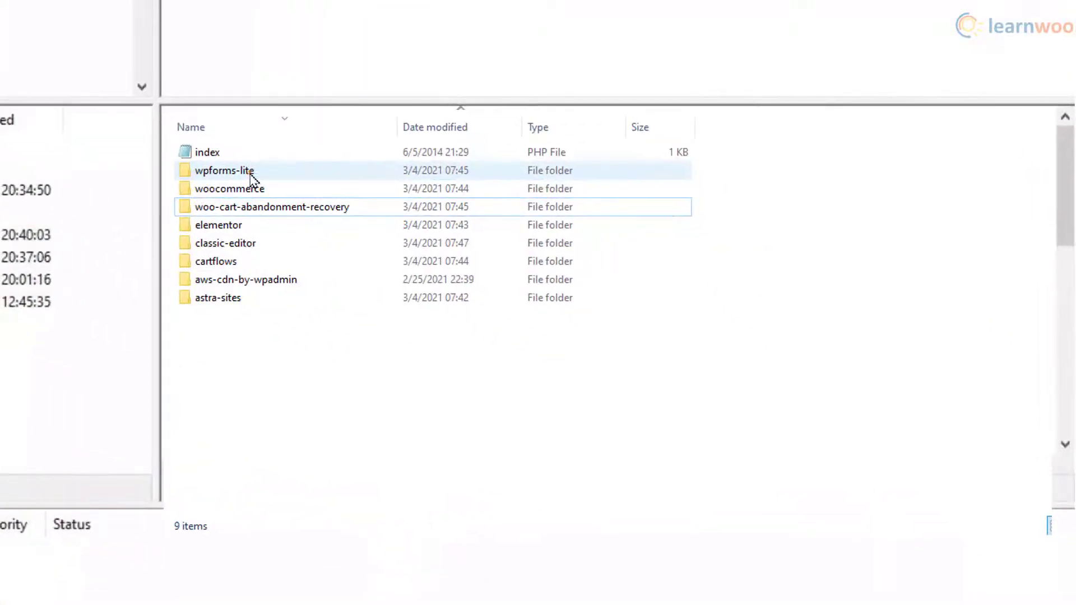
pyautogui.rightClick(251, 178)
pyautogui.click(334, 520)
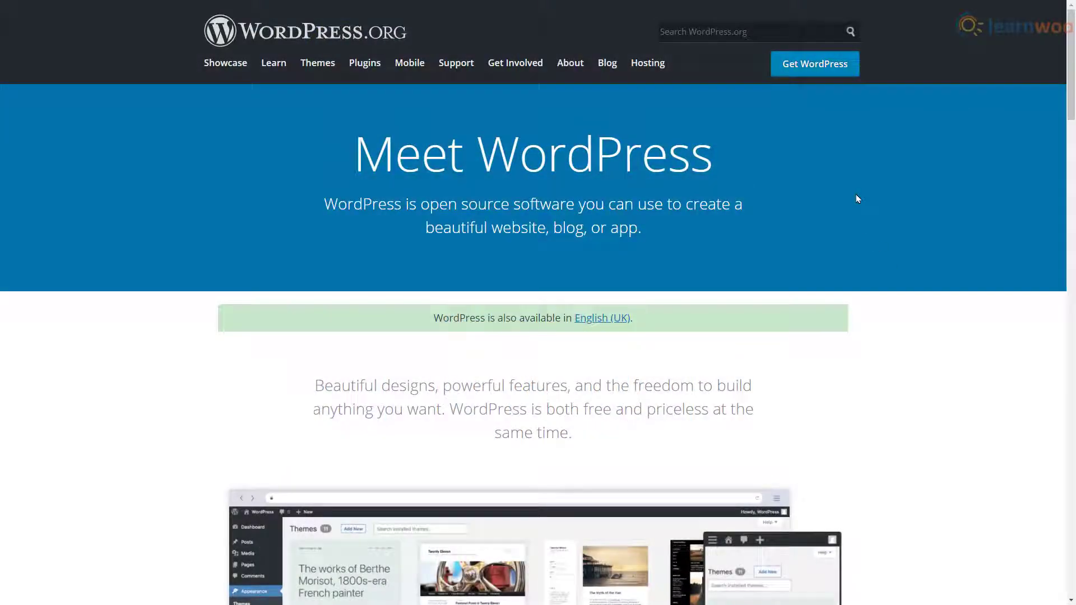
# Download WordPress 5.6.2 from WordPress.org and save the wordpress-5.6.2 archive
pyautogui.click(811, 72)
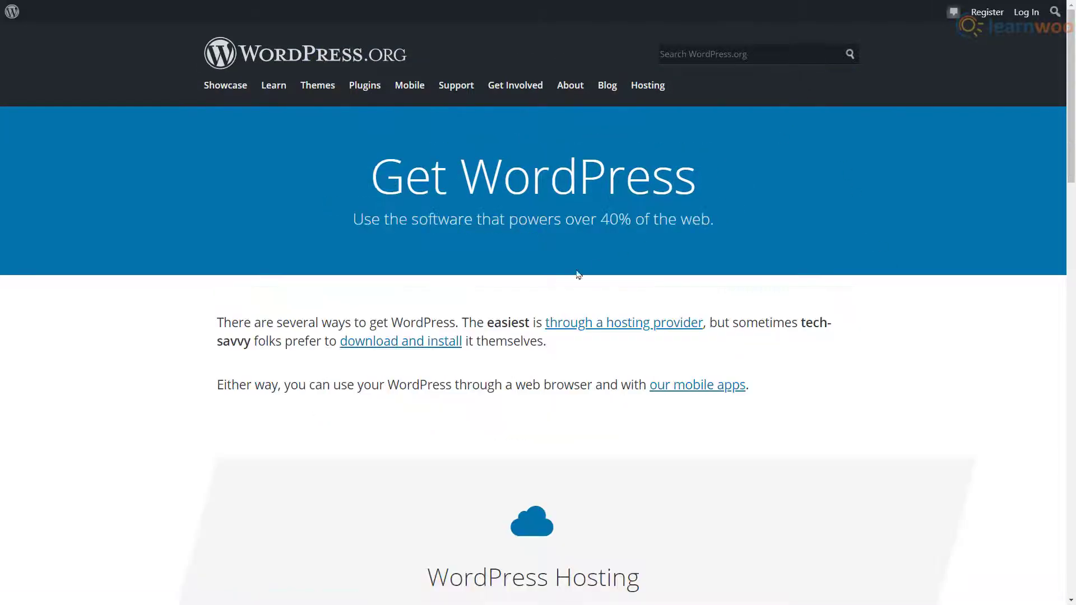
pyautogui.click(438, 343)
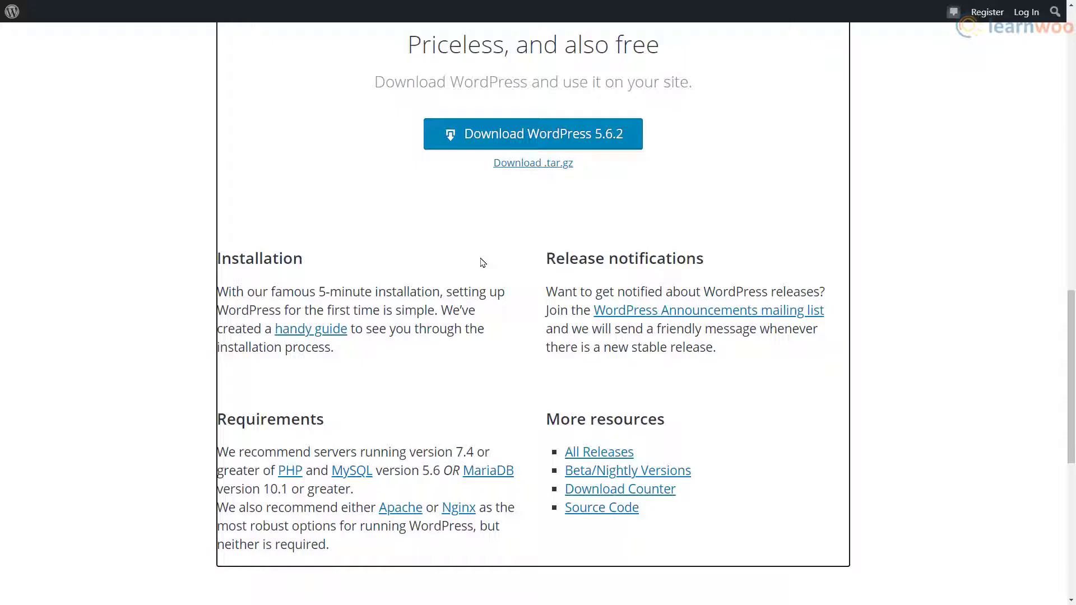
pyautogui.click(489, 140)
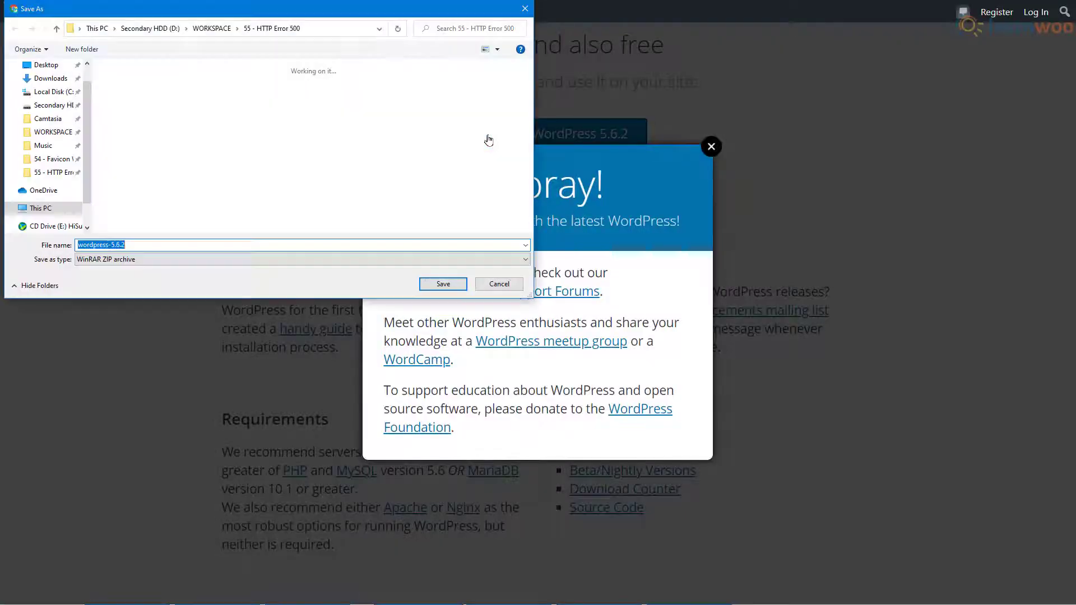
pyautogui.click(444, 284)
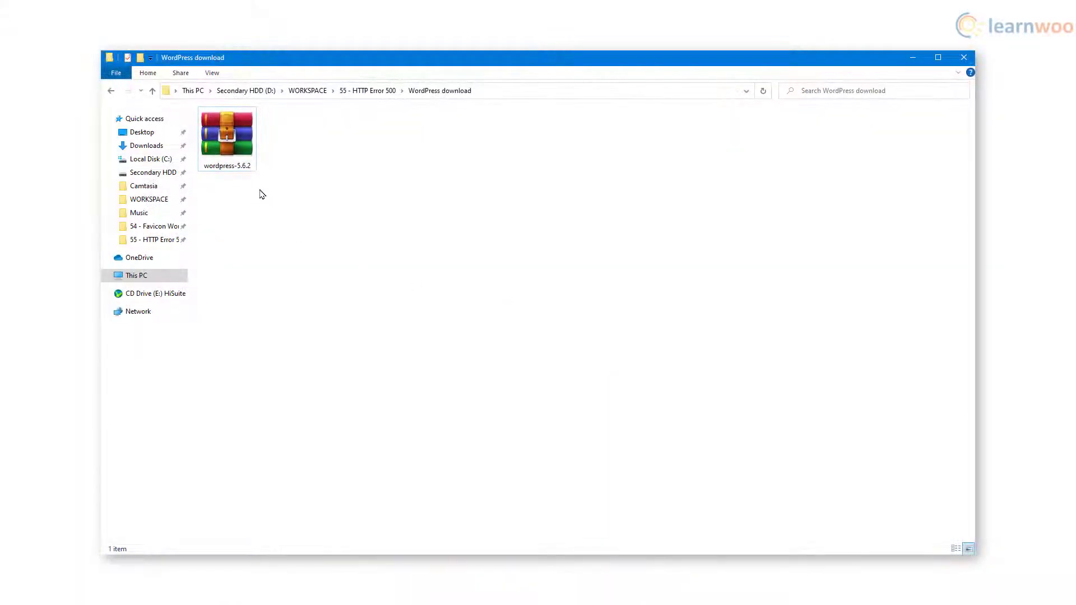
# Extract the wordpress-5.6.2 archive in place and open the new wordpress folder
pyautogui.click(249, 167)
pyautogui.rightClick(249, 167)
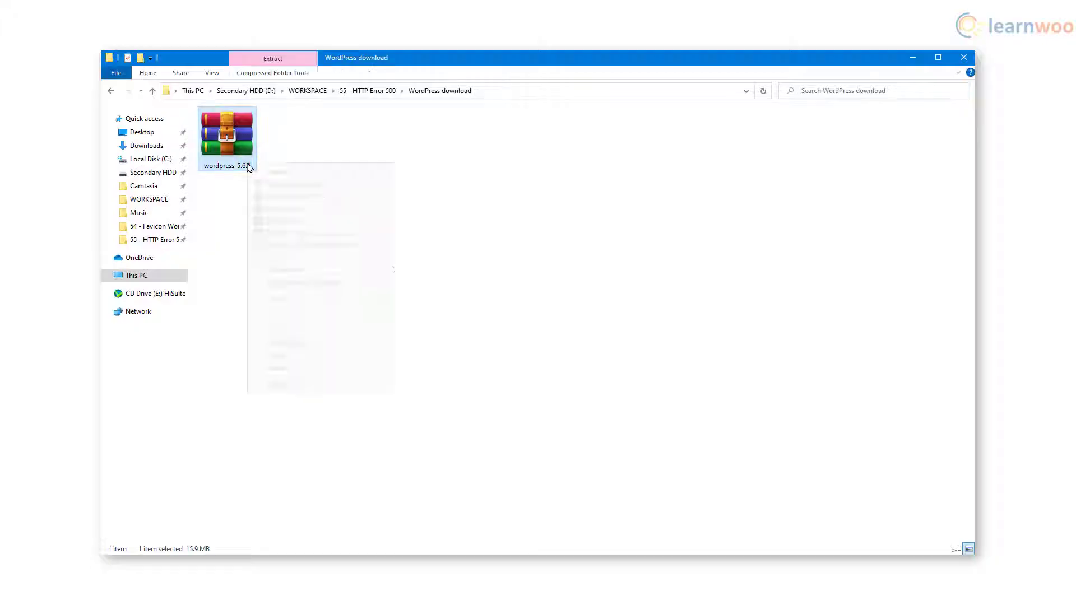
pyautogui.click(287, 221)
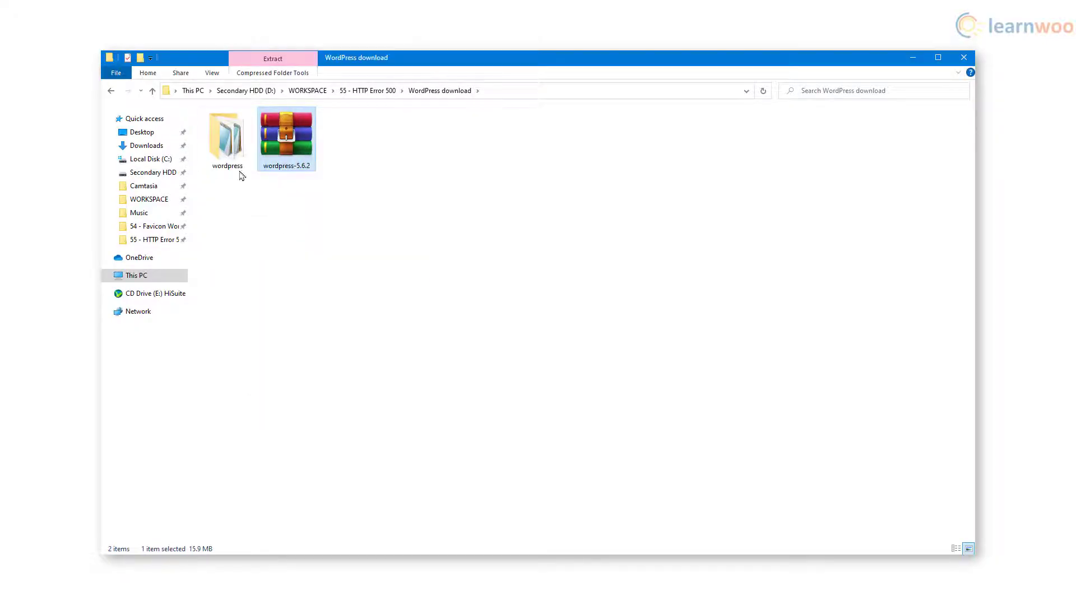
pyautogui.doubleClick(239, 168)
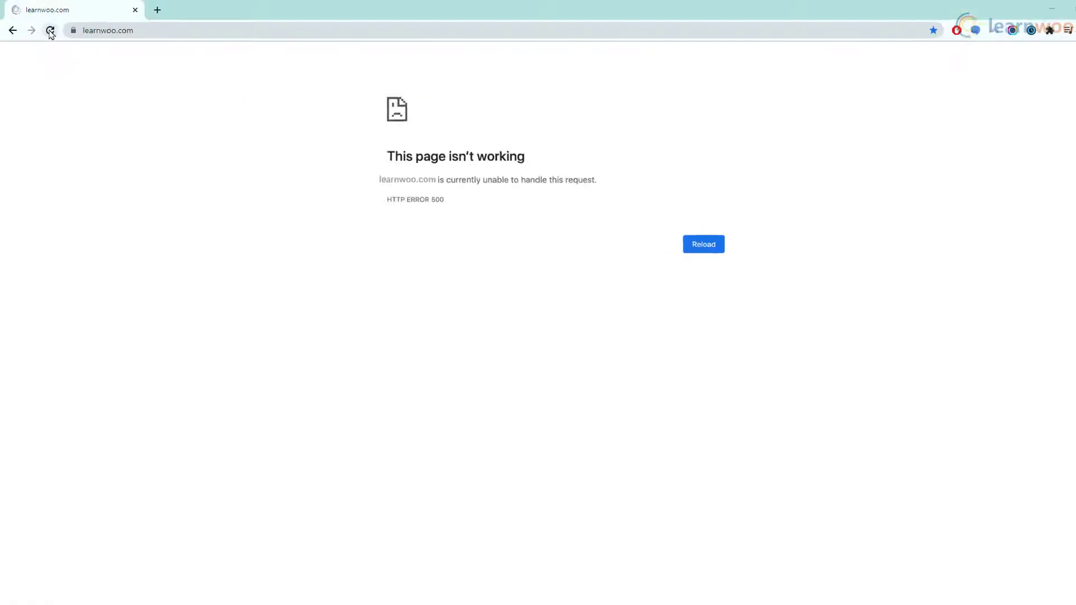
# Reload learnwoo.com and scroll down the homepage to confirm its posts load
pyautogui.click(48, 29)
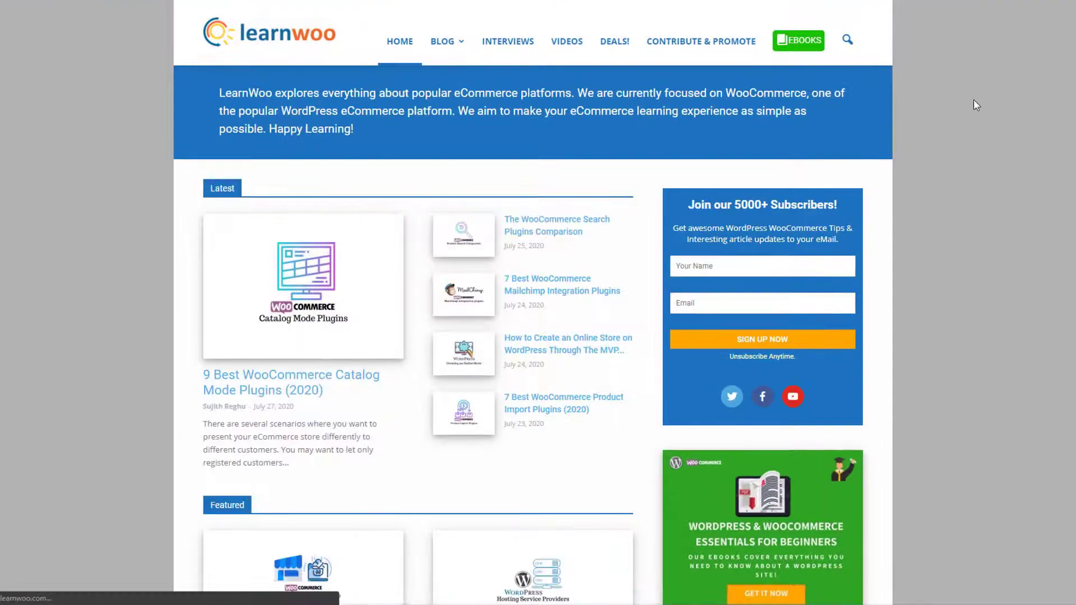
pyautogui.scroll(-6, 532, 322)
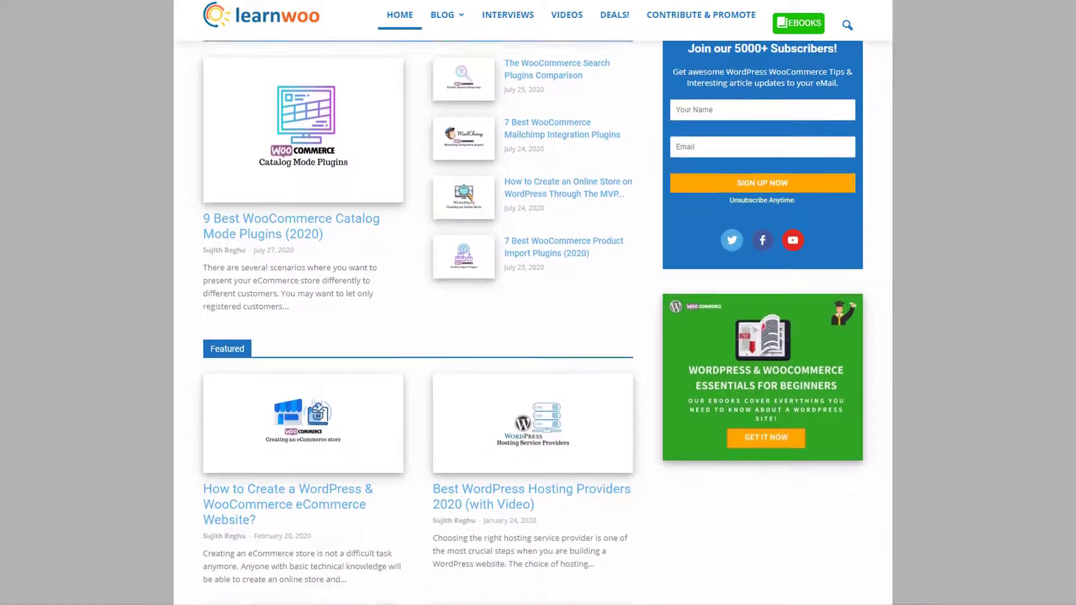
pyautogui.scroll(-6, 532, 323)
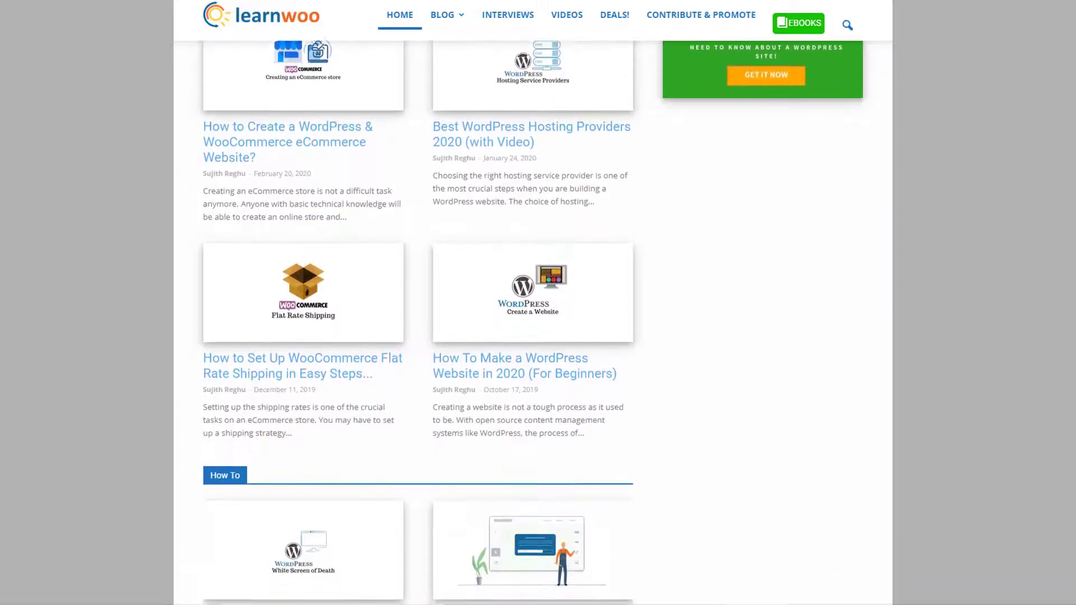
pyautogui.scroll(-4, 532, 322)
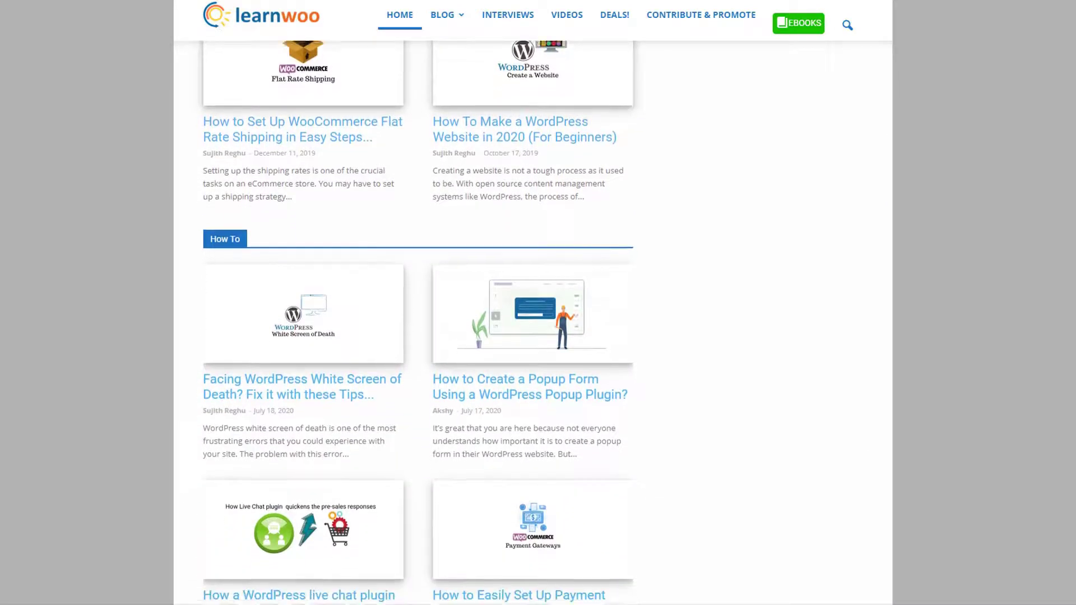